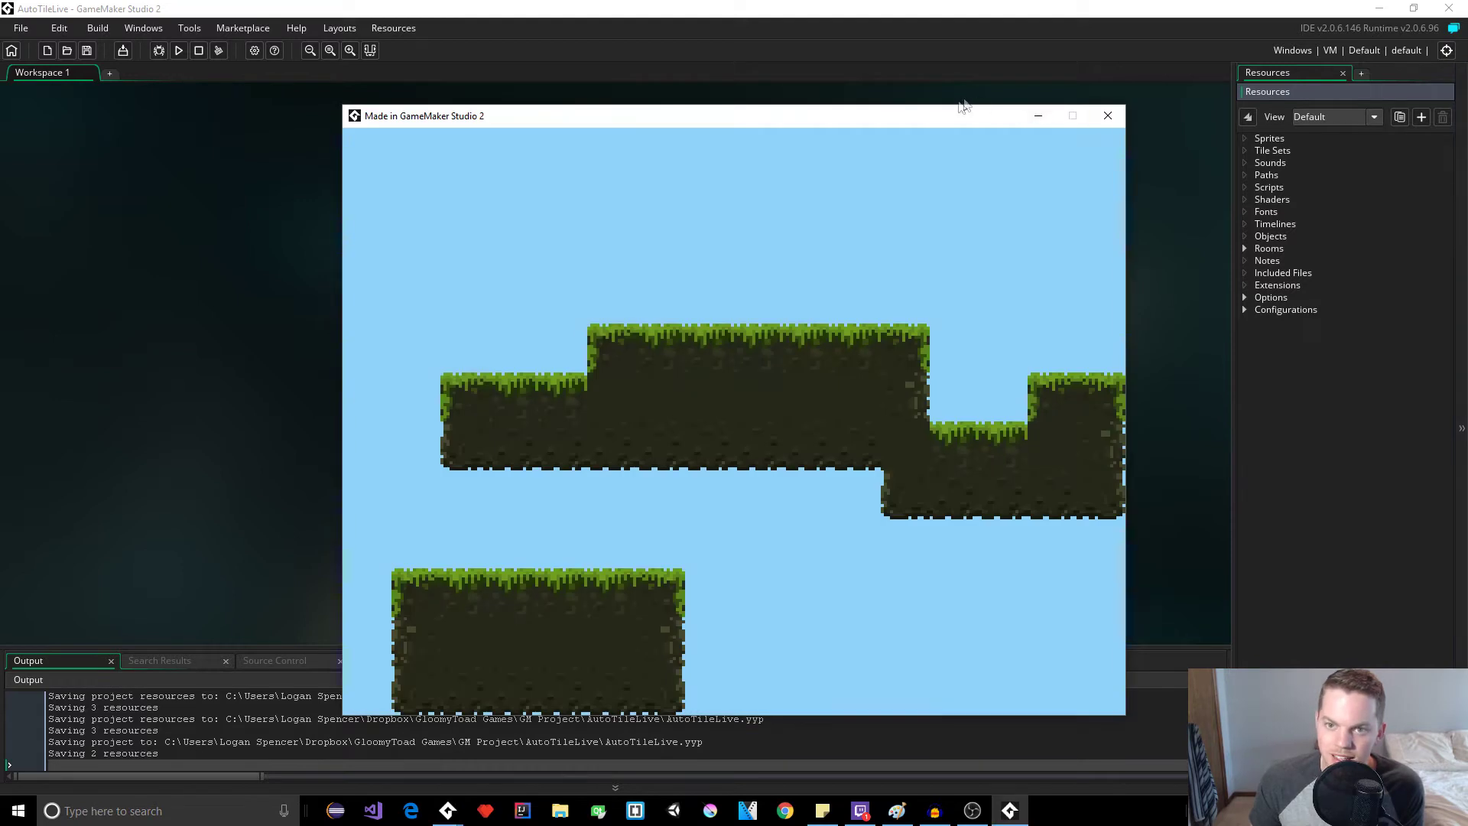
Preview the finished game, destroying blocks of the middle platform so neighbours re-tile
left_click_drag(911, 123, 880, 114)
left_click(436, 396)
left_click_drag(434, 435, 465, 445)
left_click(521, 390)
left_click_drag(567, 344, 620, 345)
left_click_drag(671, 345, 734, 339)
left_click(768, 339)
left_click(599, 386)
left_click(577, 436)
left_click(627, 437)
left_click(716, 428)
left_click(631, 388)
Split the platform, remove the small L-shaped platform block by block, then close the game
left_click(875, 437)
left_click(877, 385)
left_click(825, 338)
left_click(824, 388)
left_click(823, 436)
left_click(776, 390)
left_click(776, 437)
left_click(1078, 108)
Create a new sprite in the Sprites group and name it sGround
left_click(1271, 139)
right_click(1276, 138)
left_click(1319, 150)
left_click_drag(181, 234, 3, 238)
type("Sund")
In the image editor, import the sGroundTS tile sheet as a strip image
left_click(220, 274)
left_click(339, 28)
left_click(433, 232)
double_click(184, 219)
Convert the sheet into 9 frames of 64×64, 3 frames per row
double_click(527, 173)
type("64")
double_click(529, 196)
type("64")
double_click(530, 173)
left_click(537, 194)
left_click(525, 119)
type("9")
left_click(536, 141)
type("3")
key("Return")
left_click(458, 425)
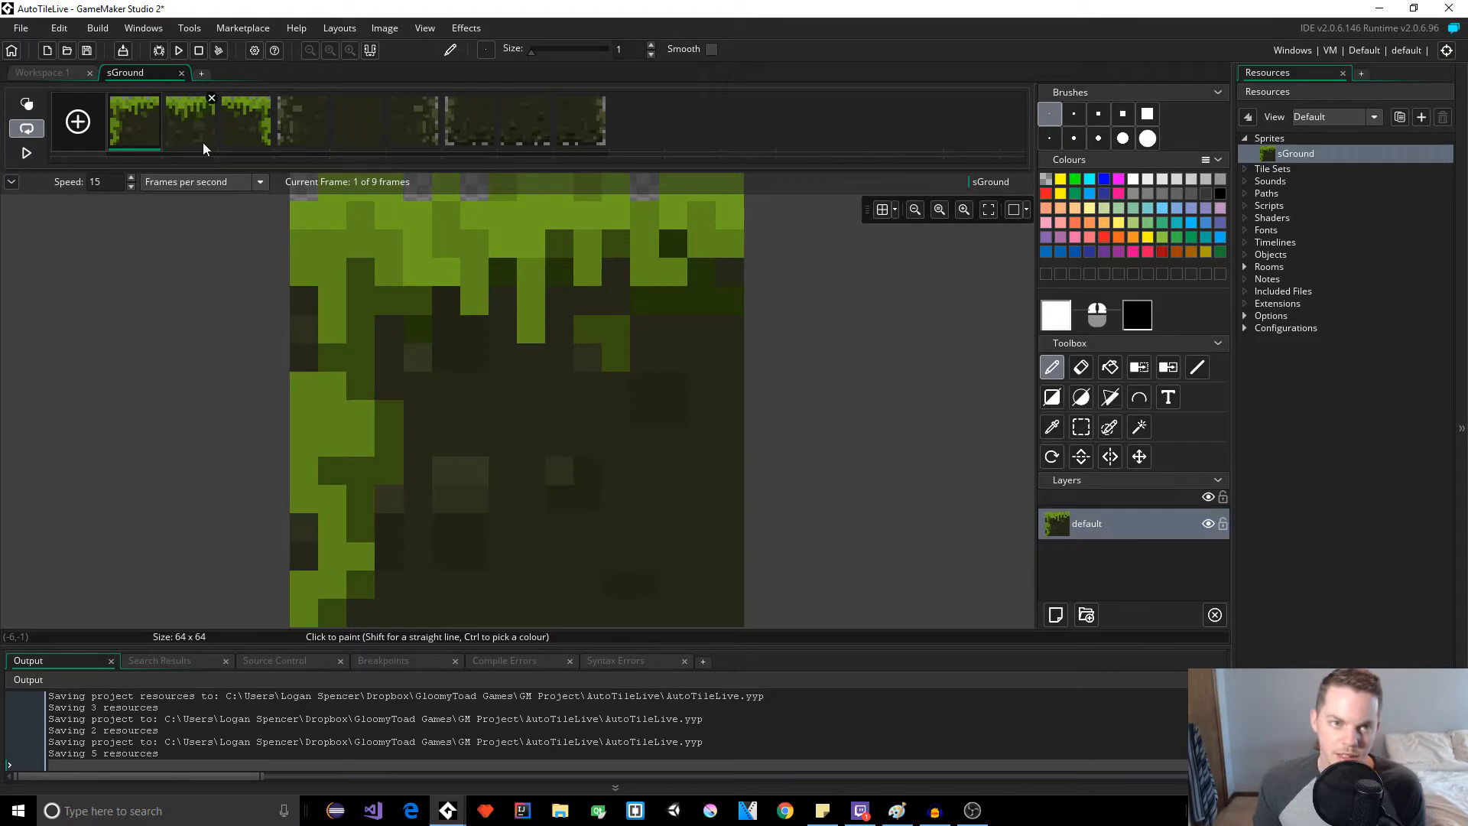
mouse_move(189, 121)
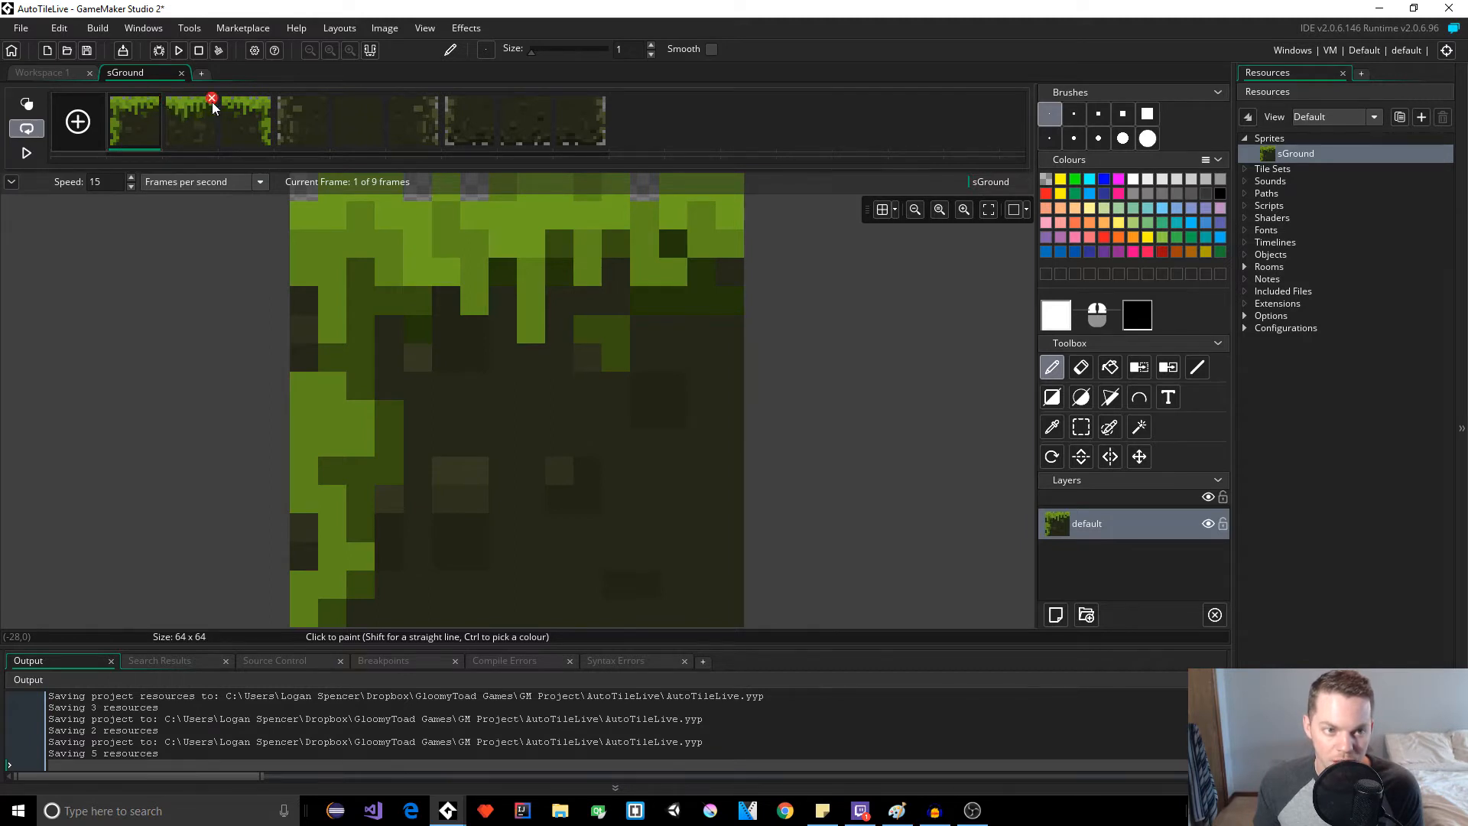
Drag frames into the fourth to seventh slots to reorder sGround's nine frames
left_click(415, 121)
left_click_drag(389, 138, 302, 124)
left_click_drag(594, 126, 356, 121)
left_click(585, 127)
left_click_drag(579, 120, 407, 126)
left_click(585, 126)
left_click_drag(586, 125, 464, 127)
Close the sprite editor and create a new object named oGround
left_click(182, 71)
left_click(815, 192)
right_click(1265, 258)
left_click(1319, 263)
key("ctrl+a")
type("oGround")
key("Return")
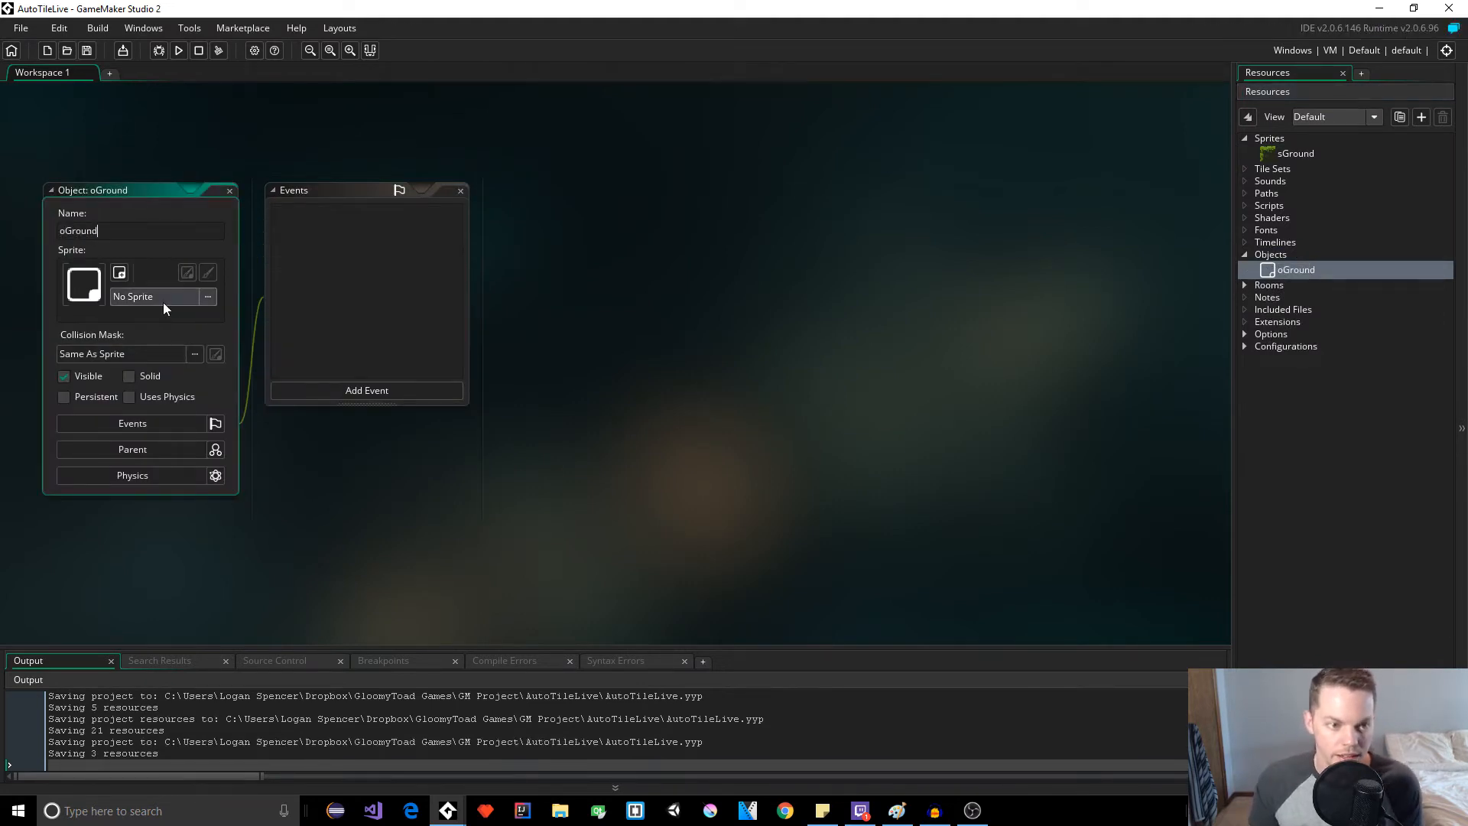
Assign sGround as oGround's sprite and add a Create event calling scr_AutoTile()
left_click(207, 296)
left_click(340, 347)
left_click(372, 389)
left_click(412, 396)
key("ctrl+shift+k")
type("_AutoTile();")
Create a new script and rename it scr_AutoTile
right_click(1274, 205)
left_click(1291, 213)
left_click(180, 147)
left_click(1301, 221)
key("F2")
type("cr_AutoTile")
key("Return")
scroll(942, 135, "up", 5)
scroll(803, 229, "up", 5)
Move the scr_AutoTile editor window and expand it into its own full-size tab
triple_click(718, 228)
scroll(718, 235, "down", 3)
scroll(719, 241, "down", 5)
scroll(719, 241, "up", 5)
scroll(620, 213, "down", 5)
scroll(574, 219, "down", 3)
scroll(447, 119, "up", 3)
left_click_drag(354, 214, 478, 202)
left_click_drag(371, 198, 325, 122)
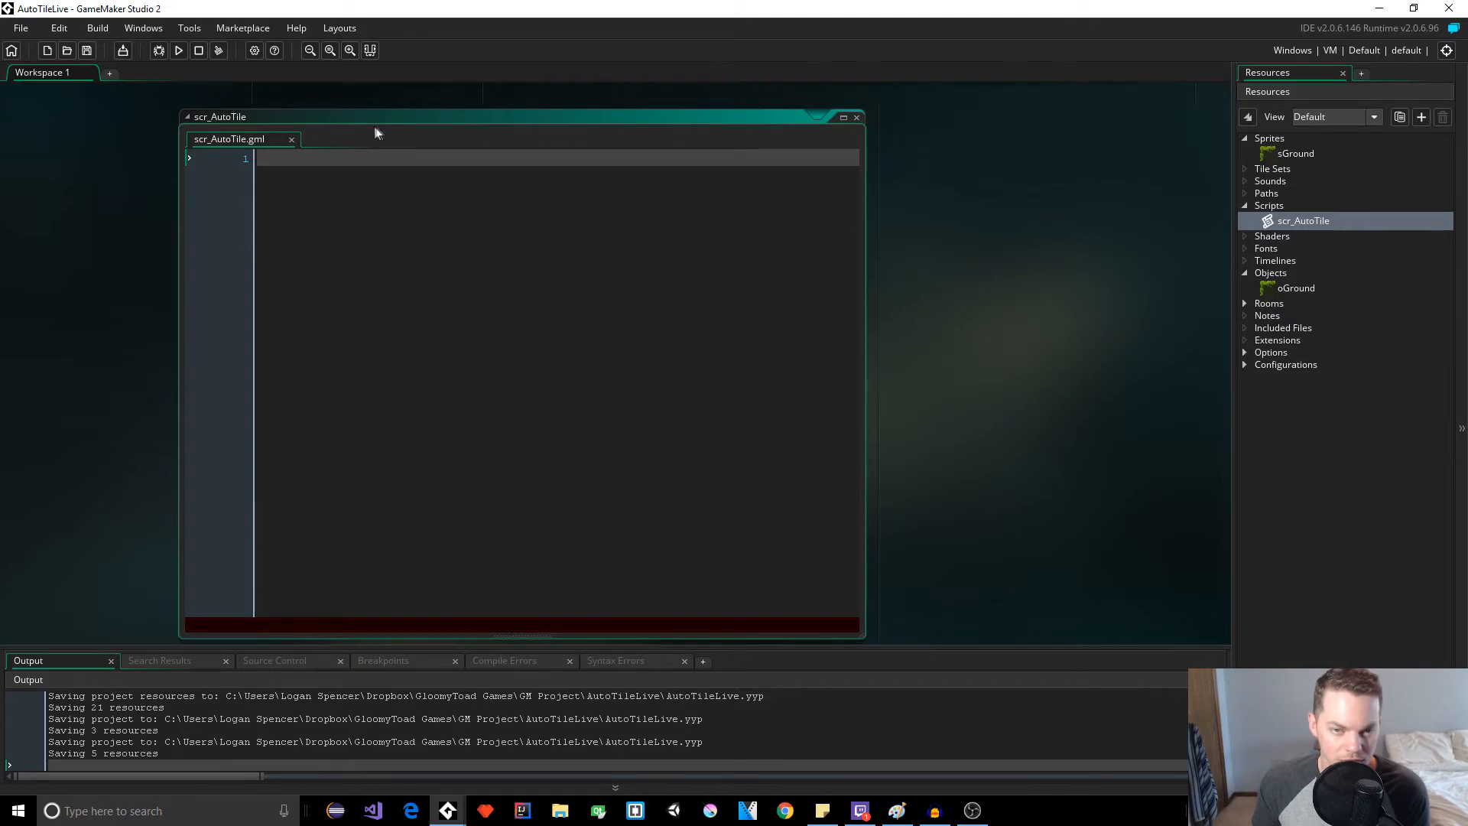
left_click(844, 117)
left_click(46, 72)
Write BS = sprite_width; // BSize, add blank lines and begin the WR = position_meeting line
left_click(132, 73)
key("Return")
key("BackSpace")
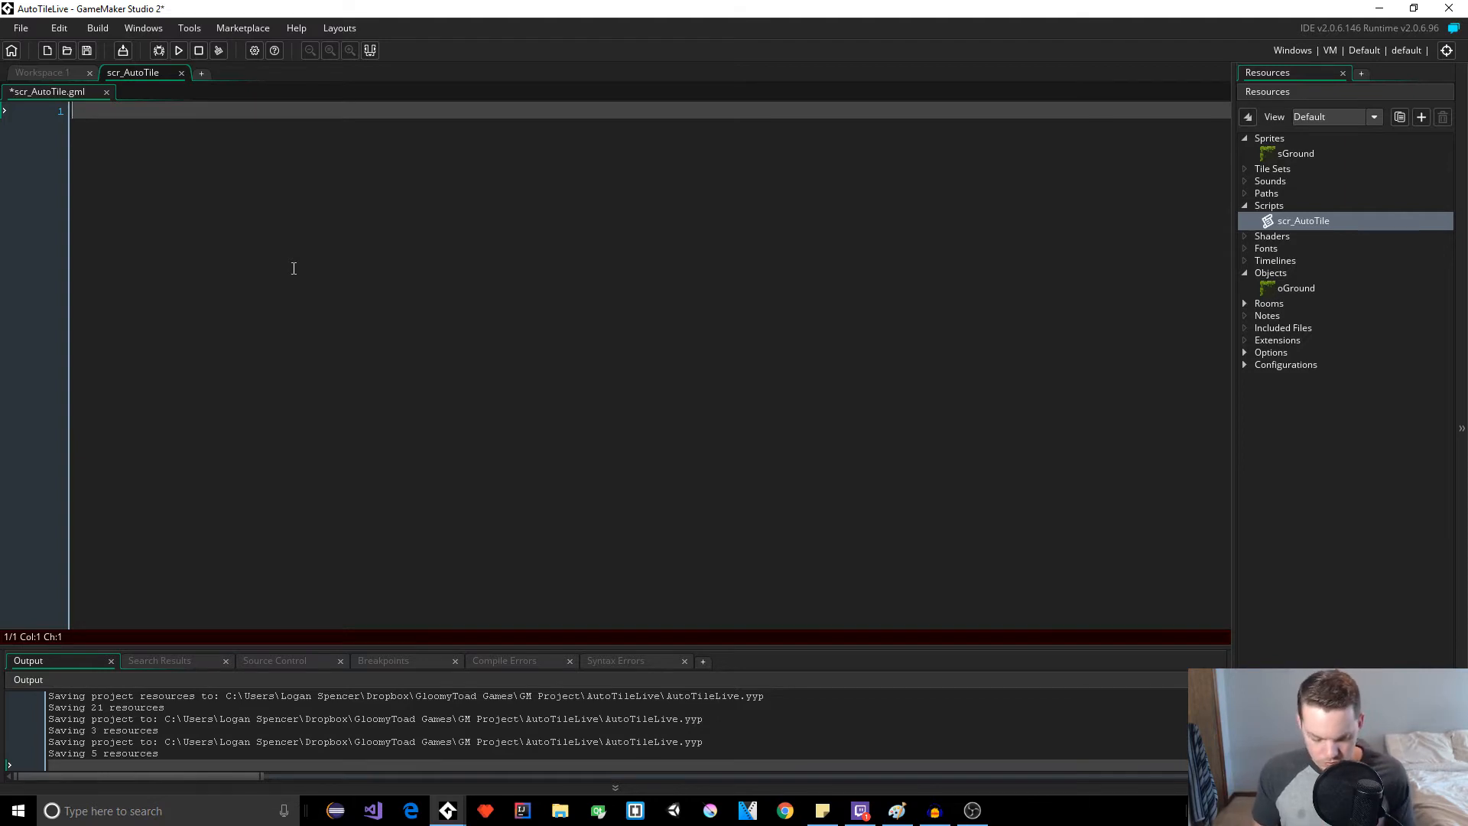
type("BS = sprite_width;")
key("Return")
key("Return")
left_click(309, 109)
type("Ba")
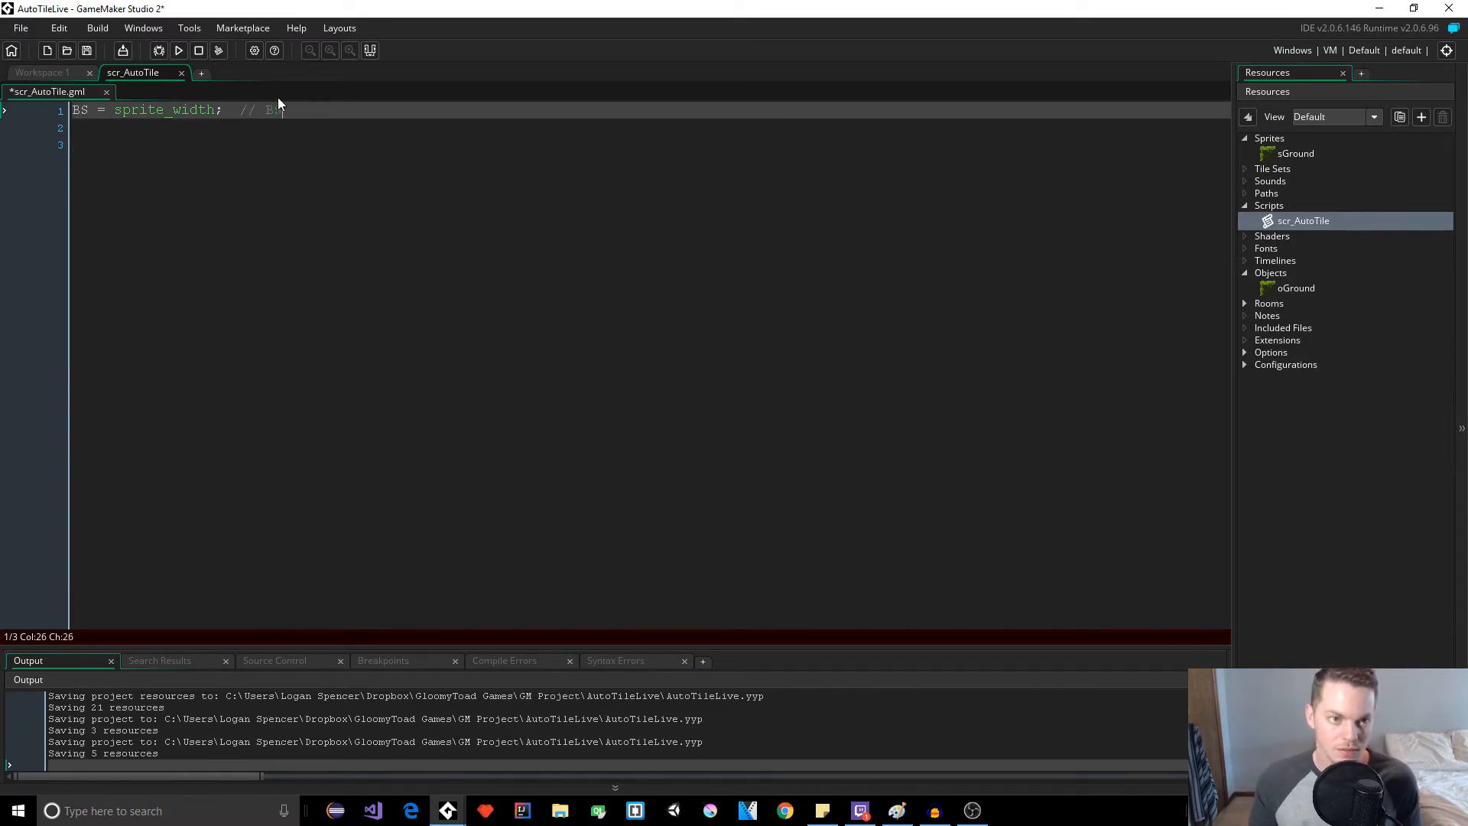
type("se Size")
key("Return")
key("Return")
type("WR = position)")
type("meeting(x + BS")
type("y, oGround);")
Fix the WR line to position_meeting(x + BS, y, oGround) checking the right neighbour
left_click_drag(115, 144, 219, 142)
left_click(122, 143)
left_click(251, 145)
left_click(284, 142)
left_click(341, 144)
left_click_drag(346, 144, 409, 144)
left_click(428, 143)
left_click_drag(427, 144, 101, 145)
double_click(78, 143)
left_click(479, 146)
key("Return")
type("WL")
Add the WL line by copying the call and changing the offset to x - BS
left_click_drag(427, 144, 117, 146)
key("ctrl+c")
left_click(120, 162)
key("ctrl+v")
left_click(280, 160)
key("BackSpace")
type("-")
Duplicate the WR and WL lines and rename the copies WU and WD
left_click_drag(427, 161, 54, 144)
left_click(426, 161)
key("Return")
key("ctrl+v")
double_click(84, 178)
type("U")
key("Down")
key("BackSpace")
type("D")
key("Escape")
key("Up")
key("Up")
key("Left")
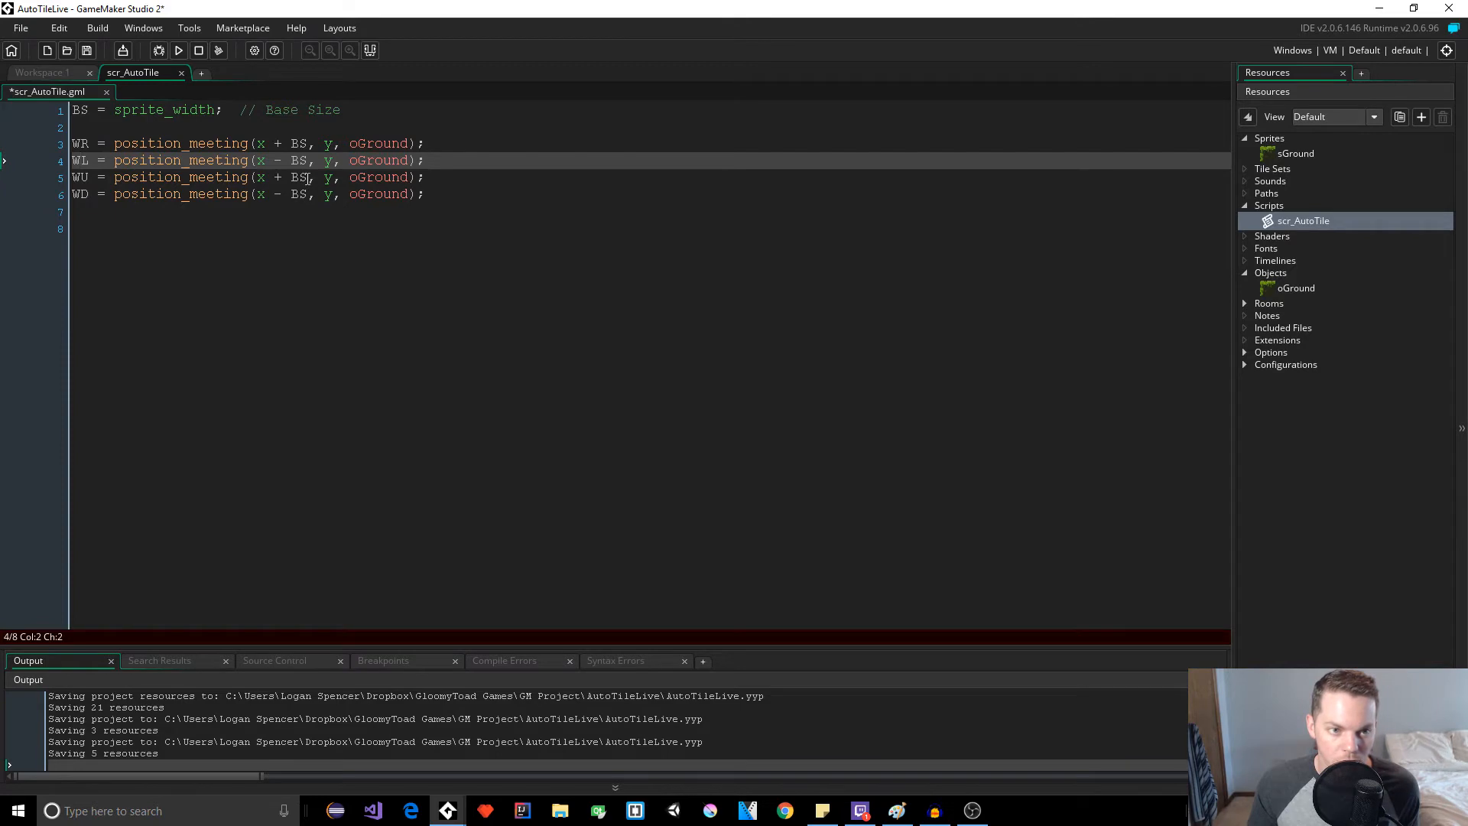
Move the WU and WD offsets from x to y, then add blank lines after the checks
left_click_drag(307, 177, 277, 179)
key("BackSpace")
left_click(293, 177)
type("- BS")
left_click(264, 195)
left_click_drag(309, 194, 265, 194)
key("BackSpace")
left_click(292, 195)
type("+ BS")
left_click(619, 146)
left_click(469, 195)
key("Return")
key("Return")
type("if (!")
type("WL ")
type("&& ")
type("W")
Write the first neighbour-check if branch setting image_index = 0
key("BackSpace")
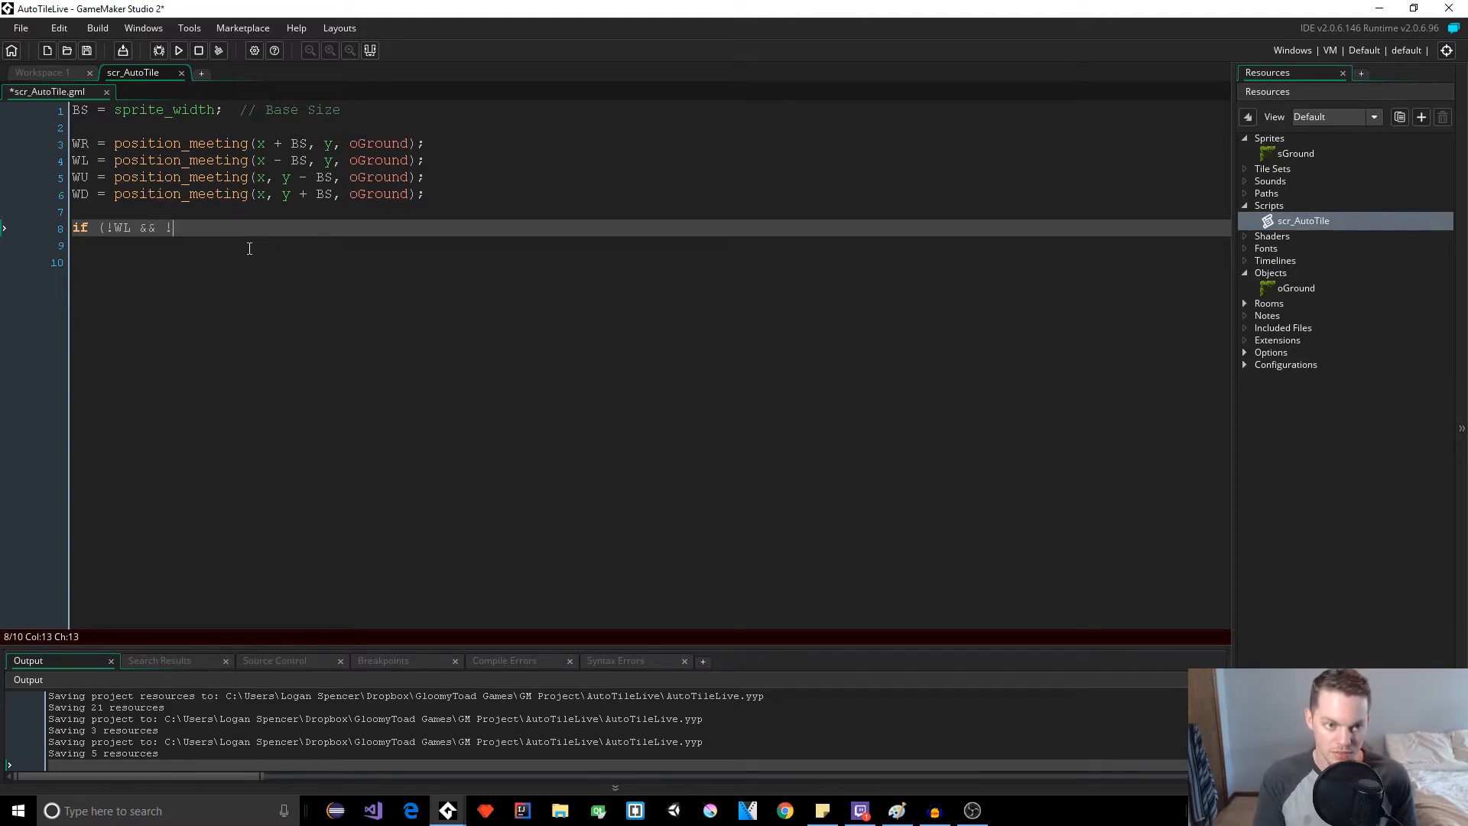
type("!WU &&")
type("WD && ")
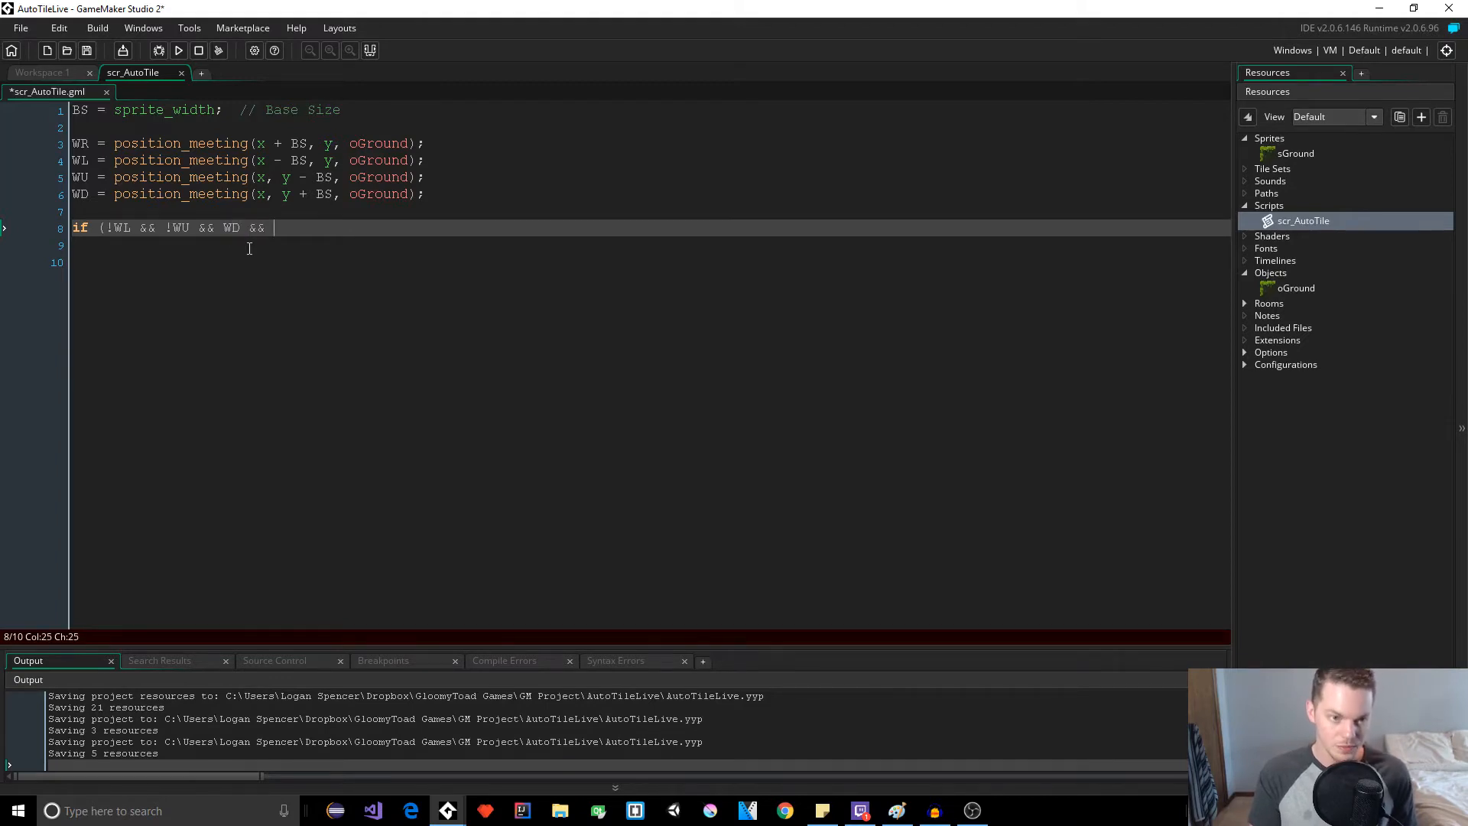
type("WR)")
key("Return")
key("Tab")
type("image_index = 0;")
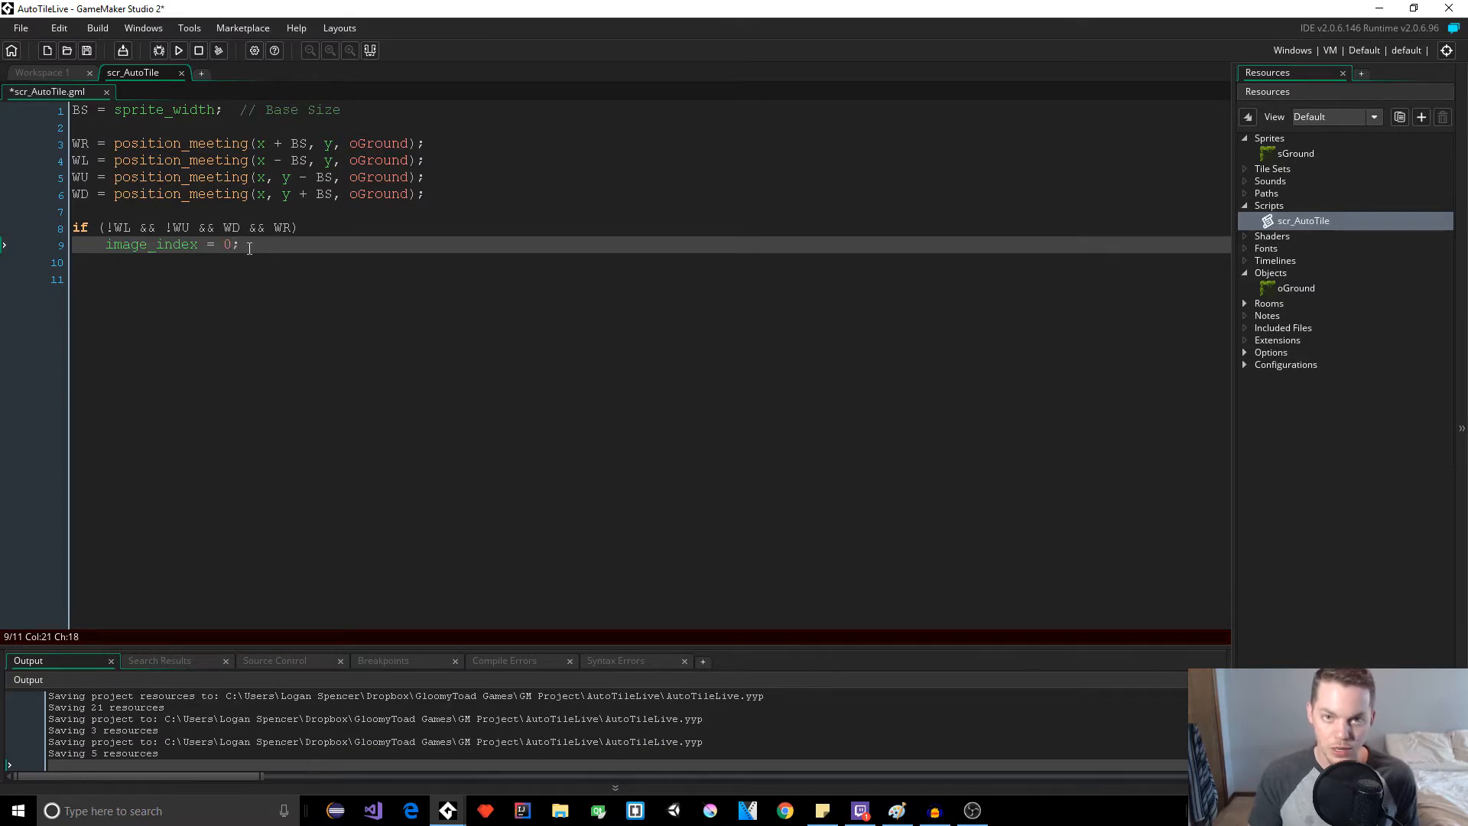
key("Return")
key("BackSpace")
type("if (WR && WL && !WU && WD)")
Add the second else-if branch setting image_index = 1
key("Return")
type("image_index = 1;")
key("Return")
left_click(72, 261)
type("else")
left_click(279, 263)
Add the third else-if branch setting image_index = 2
left_click(251, 298)
type("else if (WL &&&")
key("BackSpace")
type("WD && !WR && !WU")
key("Return")
key("Tab")
type("image_index = 2;")
key("Return")
type("else if (")
type("R && WL && C")
Add else-if branches on WU combinations setting image_index = 3 and 4
key("BackSpace")
type("WU && WD)")
key("Return")
type("image_index = 3;")
key("Return")
type("else if (WI")
key("BackSpace")
type("U && WL && !WR && !WD)")
key("Return")
type("image_index = 4;")
key("Return")
type("else if (WL;&& WR && WU ")
type("&& WD))")
Add the next else-if branch setting image_index = 5
key("Escape")
key("Return")
type("image_")
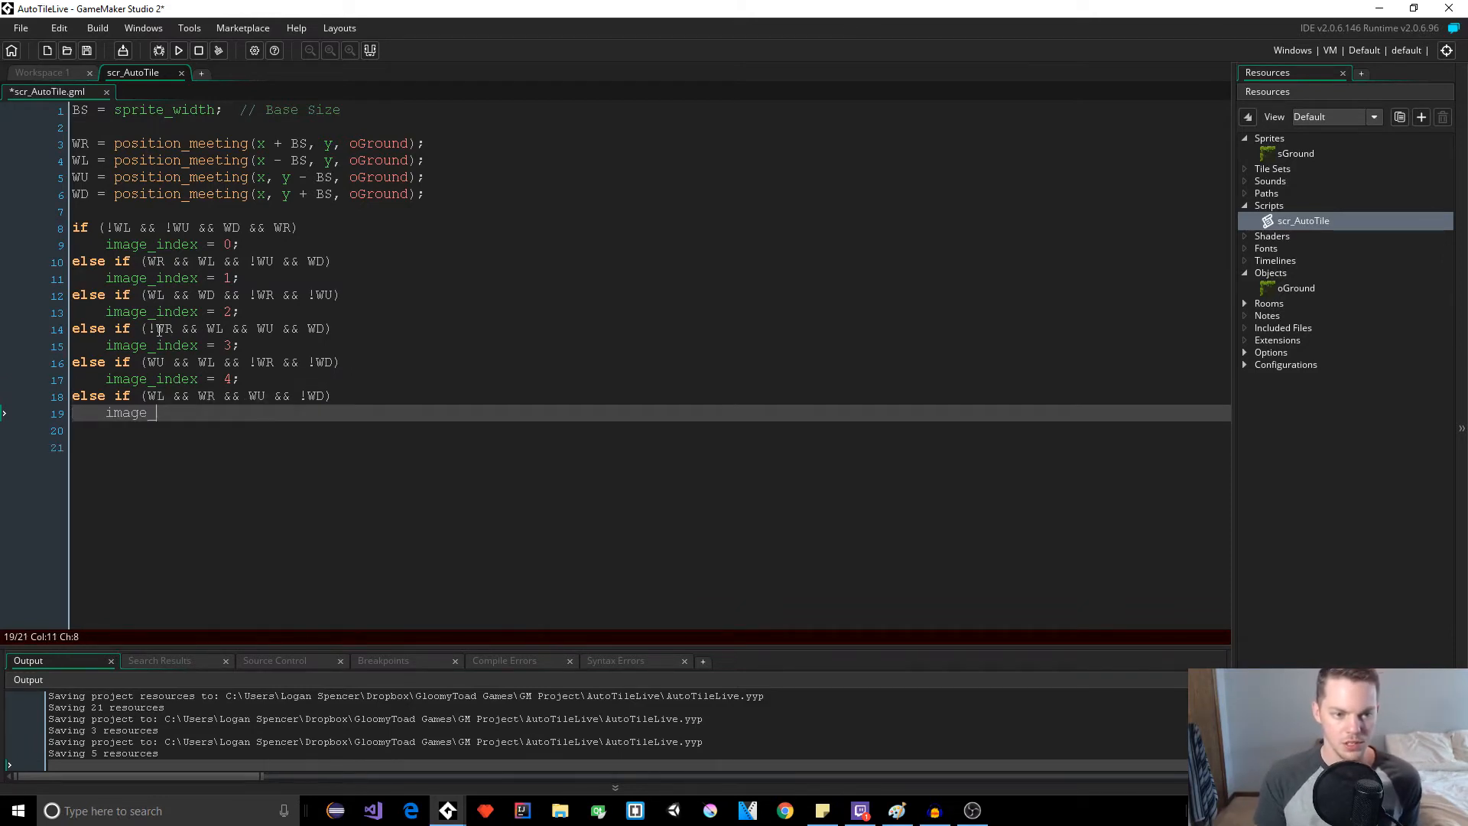
type("index = 5;")
key("Return")
type("else if (!W")
type("L && !WD && WU && WR")
Write the last else-if branches assigning image_index 6, 7 and the final tile case
key("Return")
type("image_iond")
key("BackSpace")
key("BackSpace")
key("BackSpace")
type("nde")
key("Return")
type("else if (")
type("W")
key("BackSpace")
type("&& WD&& WR)")
key("Return")
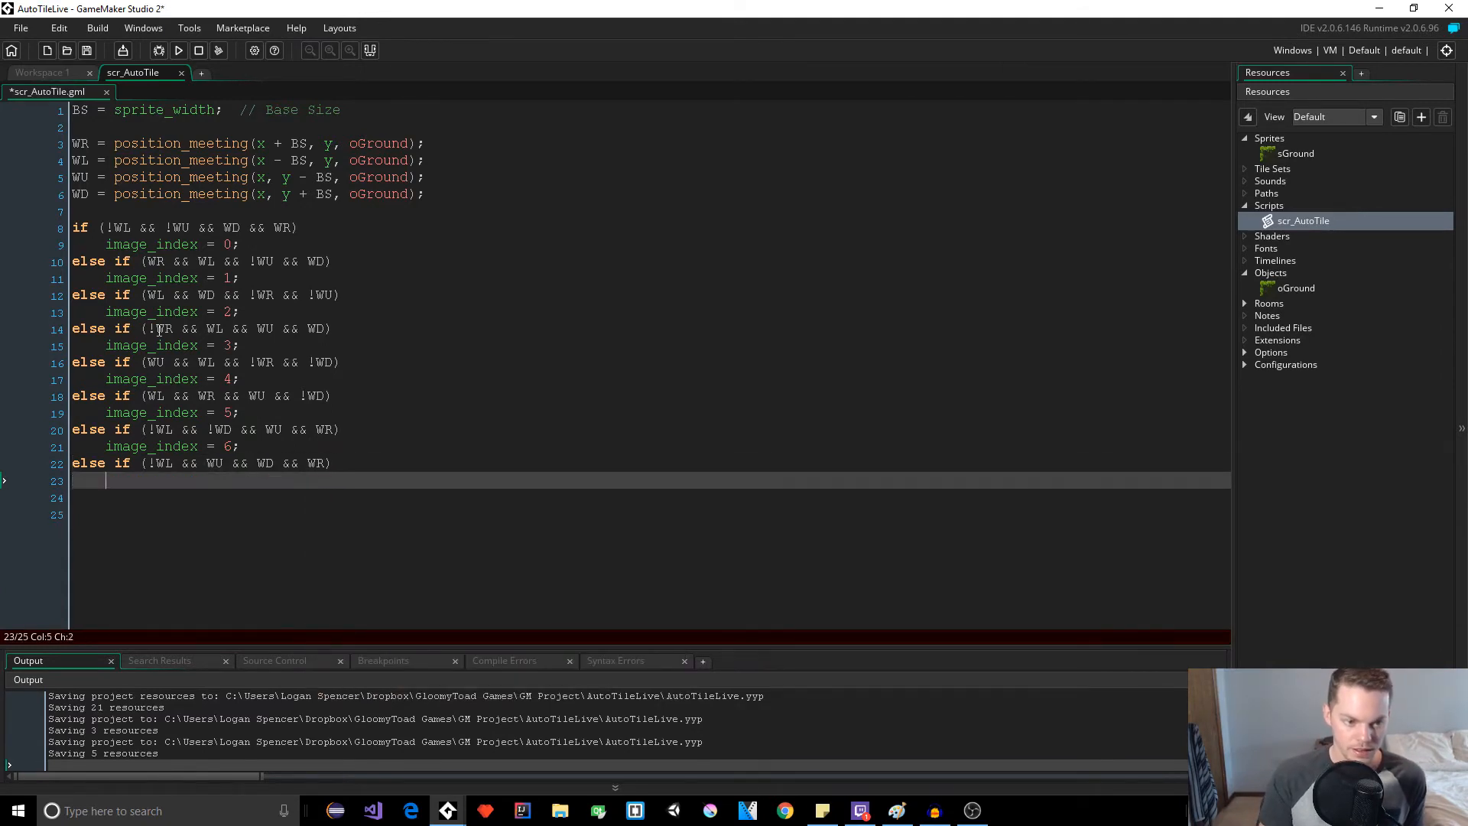
key("Tab")
type("image_ind= 7;")
key("Return")
type("lse if (WL && WR && WD && WU)")
key("Return")
type("unage")
key("BackSpace")
key("BackSpace")
key("BackSpace")
type("image_index = 8;")
Insert image_speed = 0; on a new line near the top of the script
left_click(147, 127)
left_click_drag(316, 527, 3, 229)
left_click(278, 513)
left_click(149, 123)
key("Return")
key("Up")
type("image_speed = 0;")
left_click(370, 312)
Paint several blocky oGround shapes into room0 and run the game to test tiling
left_click(1278, 302)
double_click(1282, 322)
left_click(1305, 288)
mouse_move(1307, 290)
left_mouse_down()
mouse_move(455, 292)
mouse_move(484, 366)
mouse_move(528, 287)
left_mouse_up()
mouse_move(620, 152)
left_mouse_down()
mouse_move(888, 155)
mouse_move(1005, 234)
left_mouse_up()
left_click_drag(986, 275, 620, 286)
mouse_move(804, 556)
left_mouse_down()
mouse_move(895, 378)
mouse_move(985, 539)
mouse_move(982, 517)
left_mouse_up()
mouse_move(576, 558)
left_mouse_down()
mouse_move(534, 511)
mouse_move(712, 557)
left_mouse_up()
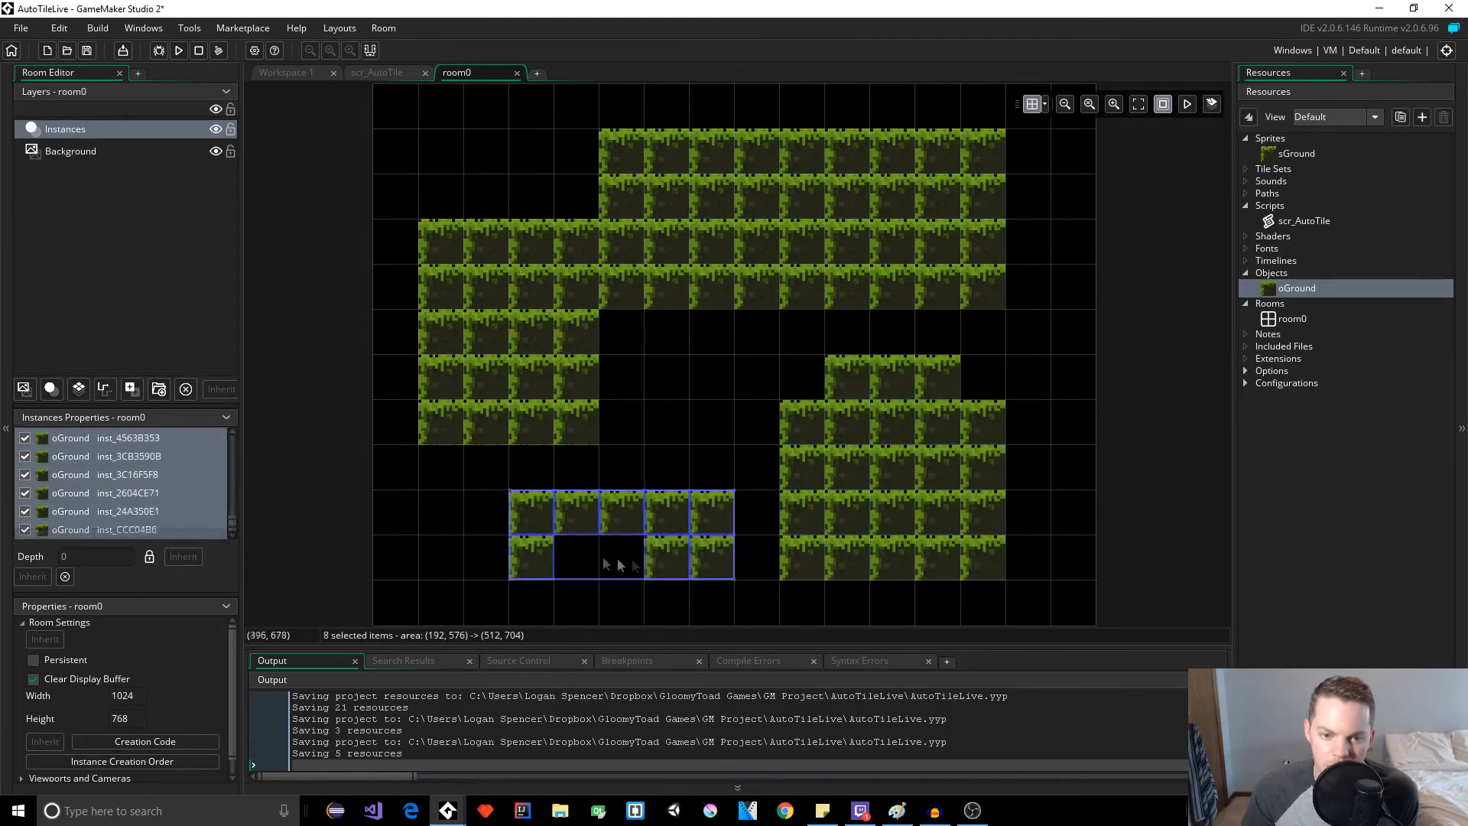
left_click(178, 51)
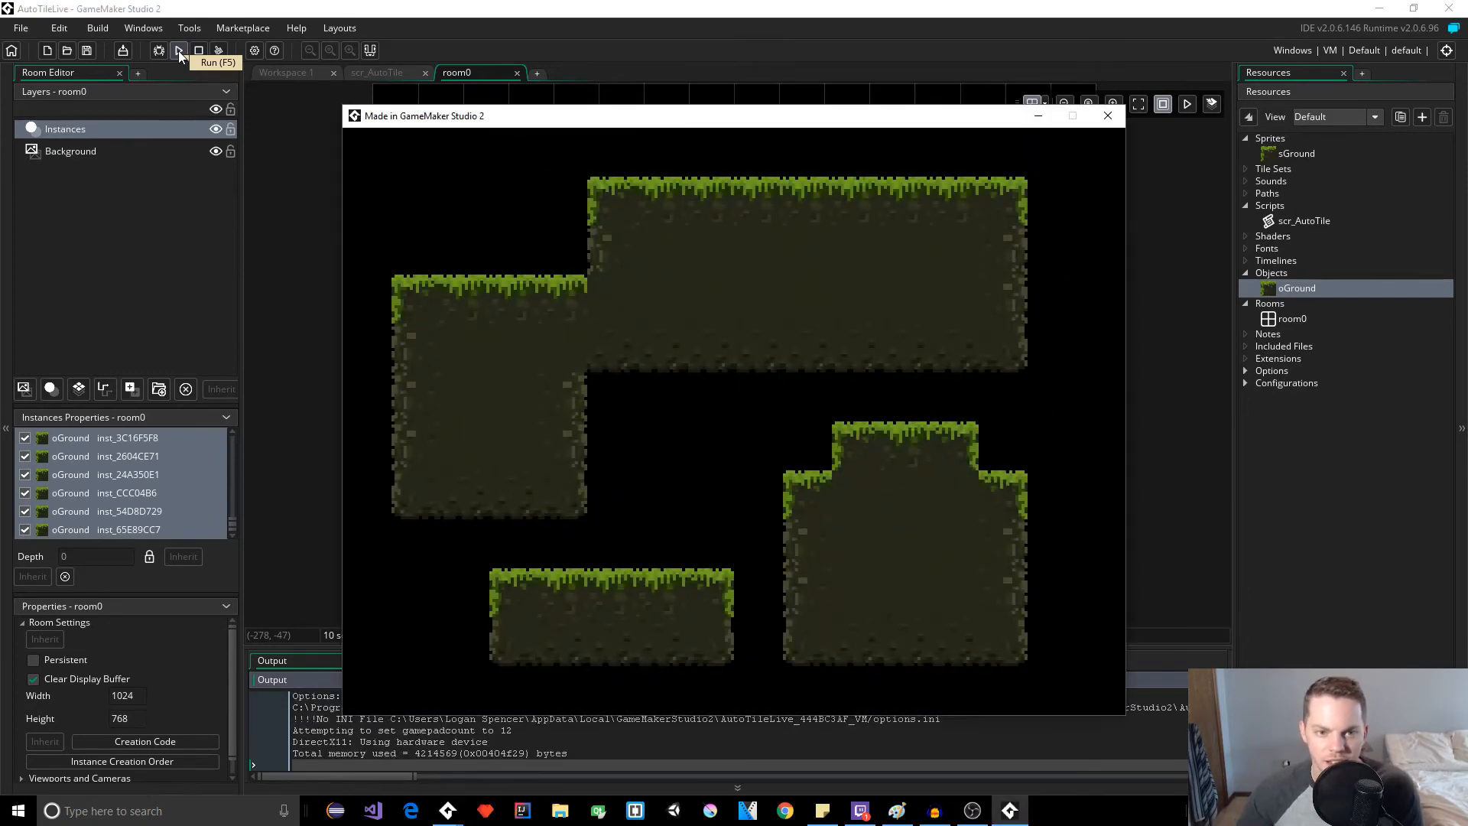
left_click(1115, 119)
left_click(298, 72)
Give oGround a Mouse Left Pressed event alongside its Create event
left_click(1298, 289)
double_click(1300, 289)
left_click(881, 183)
triple_click(872, 138)
left_click(851, 170)
left_click(580, 298)
left_click(735, 476)
type("instance_destroy();")
Write instance_destroy(); and leave blank lines above it for more code
left_click(603, 171)
key("Return")
key("Up")
key("Return")
key("Up")
left_click(821, 207)
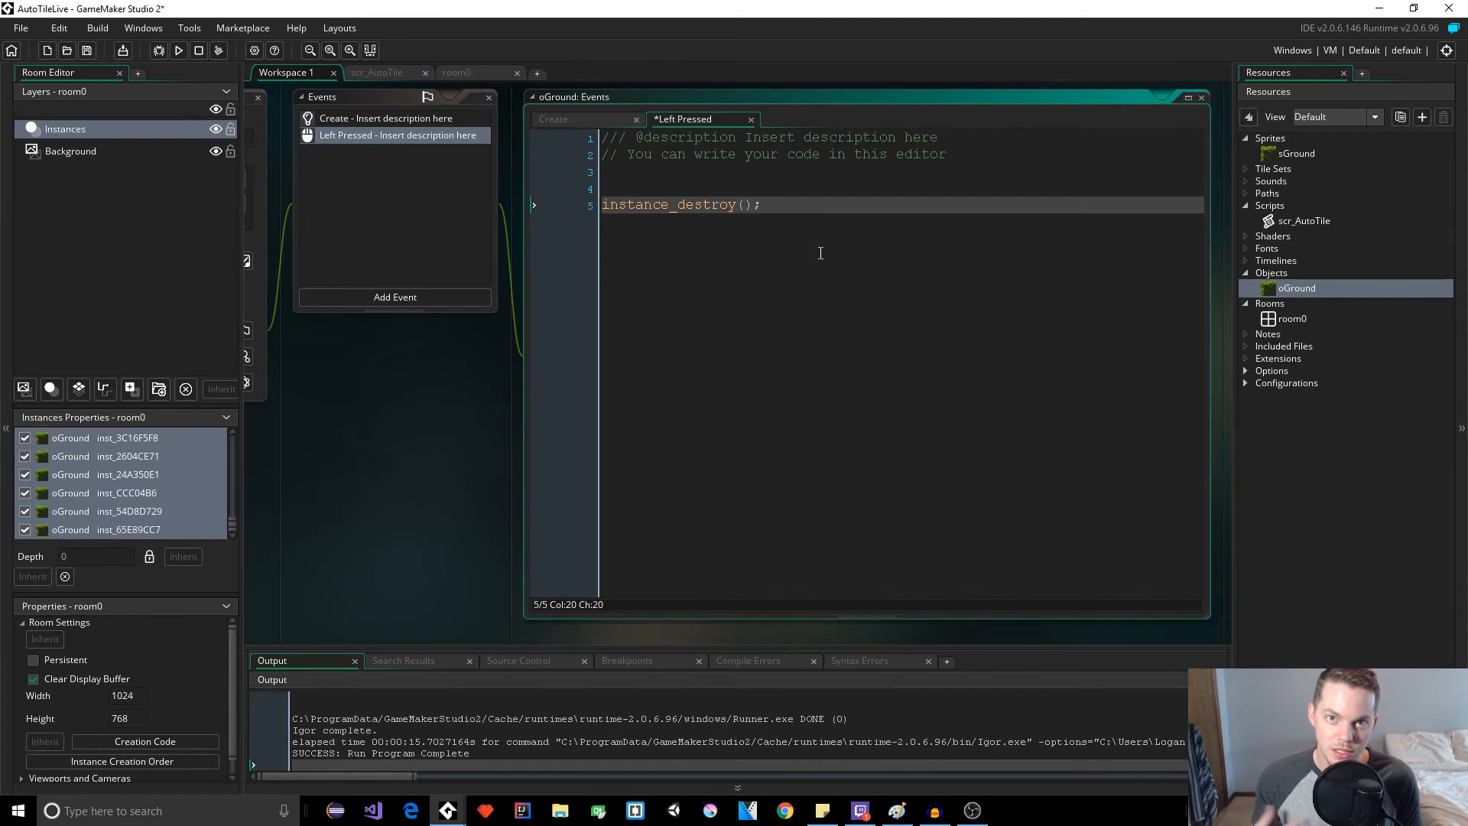
left_click(713, 173)
Lay out lines for inst[0] to inst[3] above instance_destroy
key("Return")
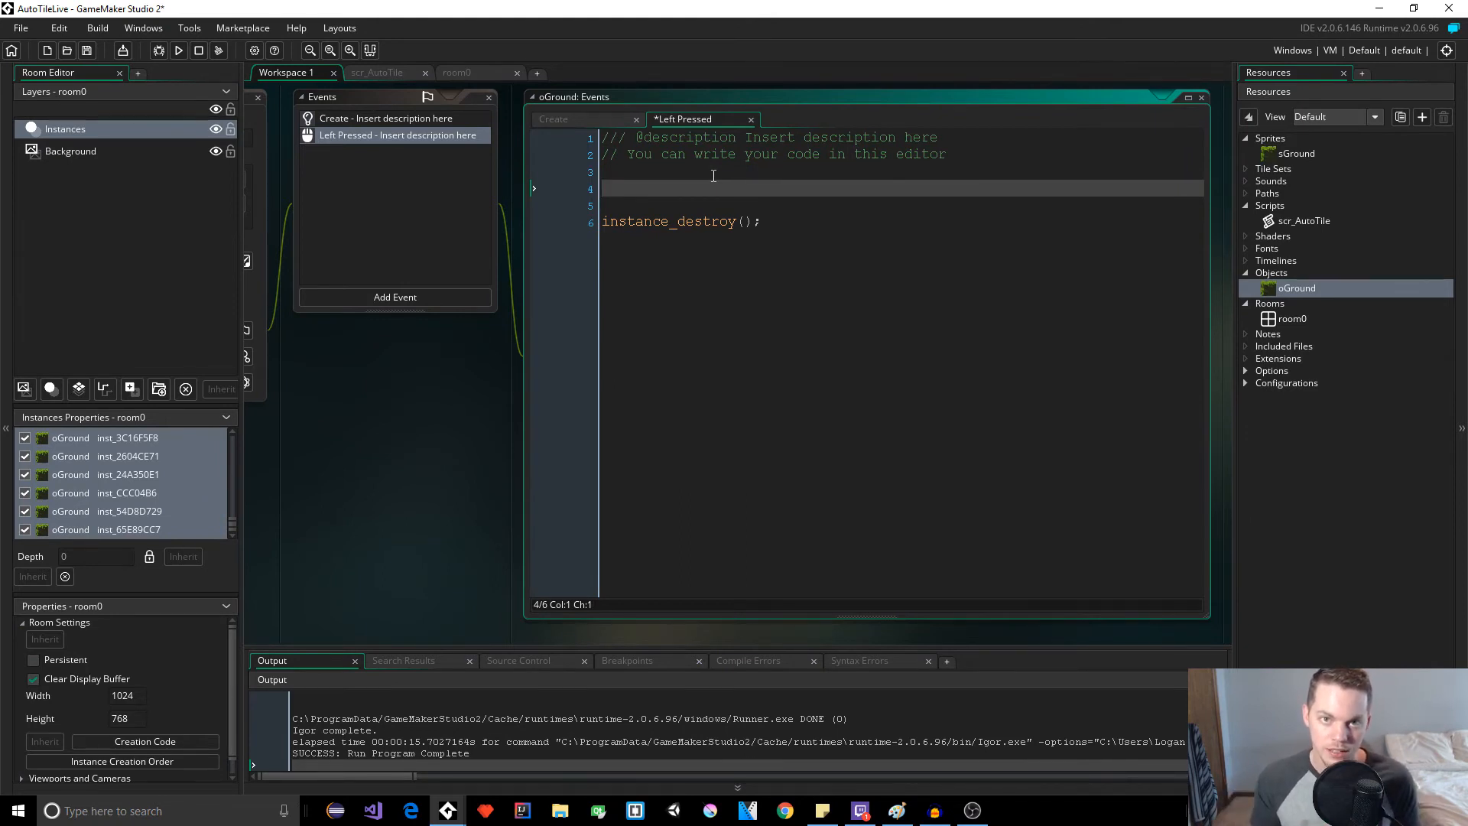
type("ins")
key("Return")
type("inst[1]")
key("Return")
type("inst")
key("Return")
type("inst[3] =")
key("Up")
type("=")
key("Up")
type("=")
key("Up")
type("instance_place(x")
type("BS,")
type("round);")
Fill each entry with instance_place(x ± BS or y ± BS, oGround) for the four neighbours
double_click(853, 188)
left_click_drag(663, 188, 586, 193)
left_click(689, 205)
type("instance_place(x + BS, y, oGround);")
key("Down")
type("instance_player")
key("BackSpace")
key("BackSpace")
key("BackSpace")
type("cer( -")
key("BackSpace")
type("BS, y, oGround)")
key("Down")
type("nstance_place(x, y + BS, oGround);")
key("Down")
left_click(692, 171)
left_click(751, 328)
left_click(619, 188)
left_click(801, 275)
left_click_drag(765, 273, 583, 275)
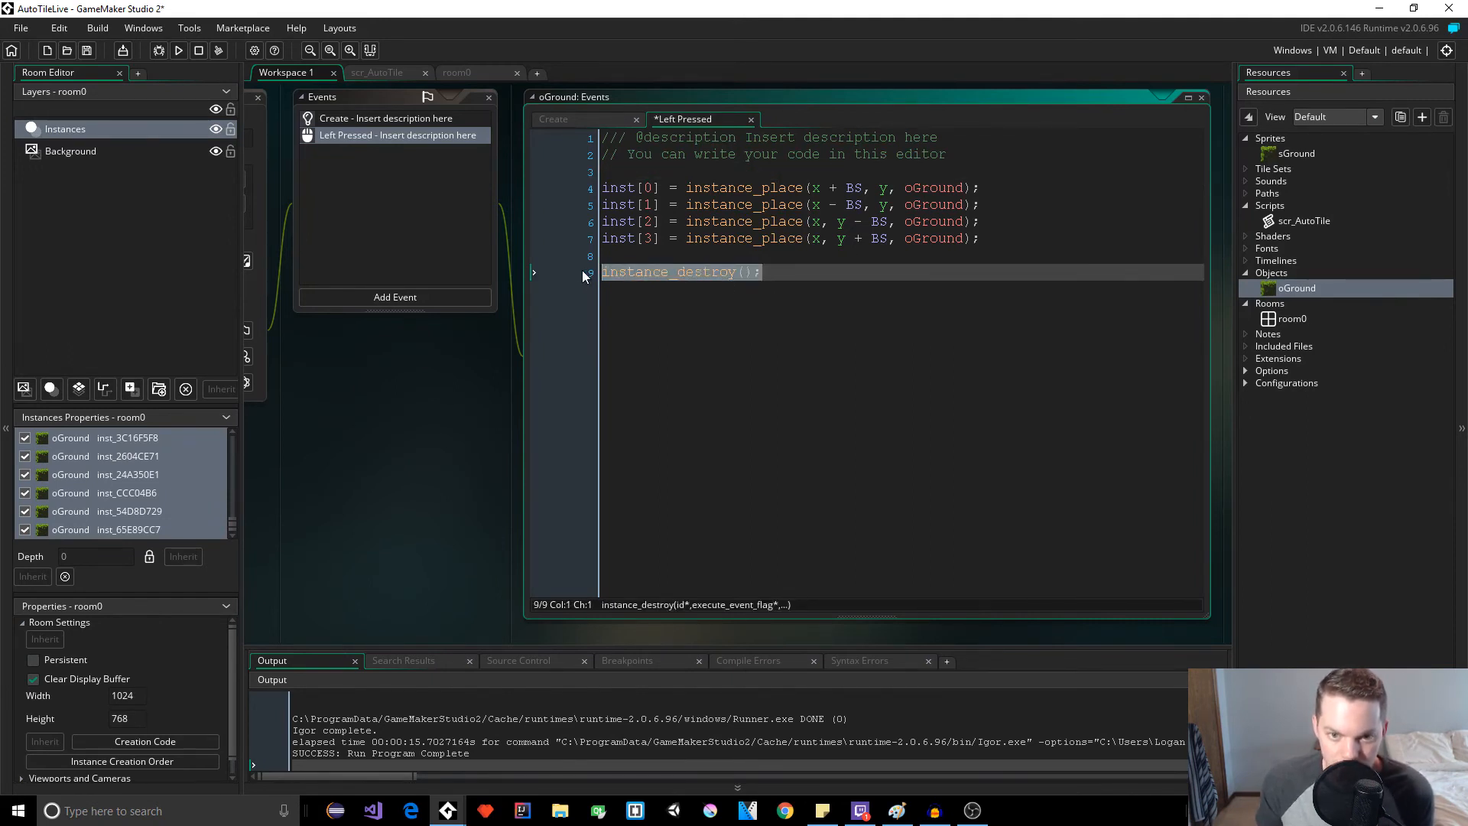
left_click_drag(985, 239, 629, 193)
left_click(804, 273)
left_click(838, 240)
left_click(775, 254)
left_click(758, 272)
left_click_drag(757, 272, 602, 187)
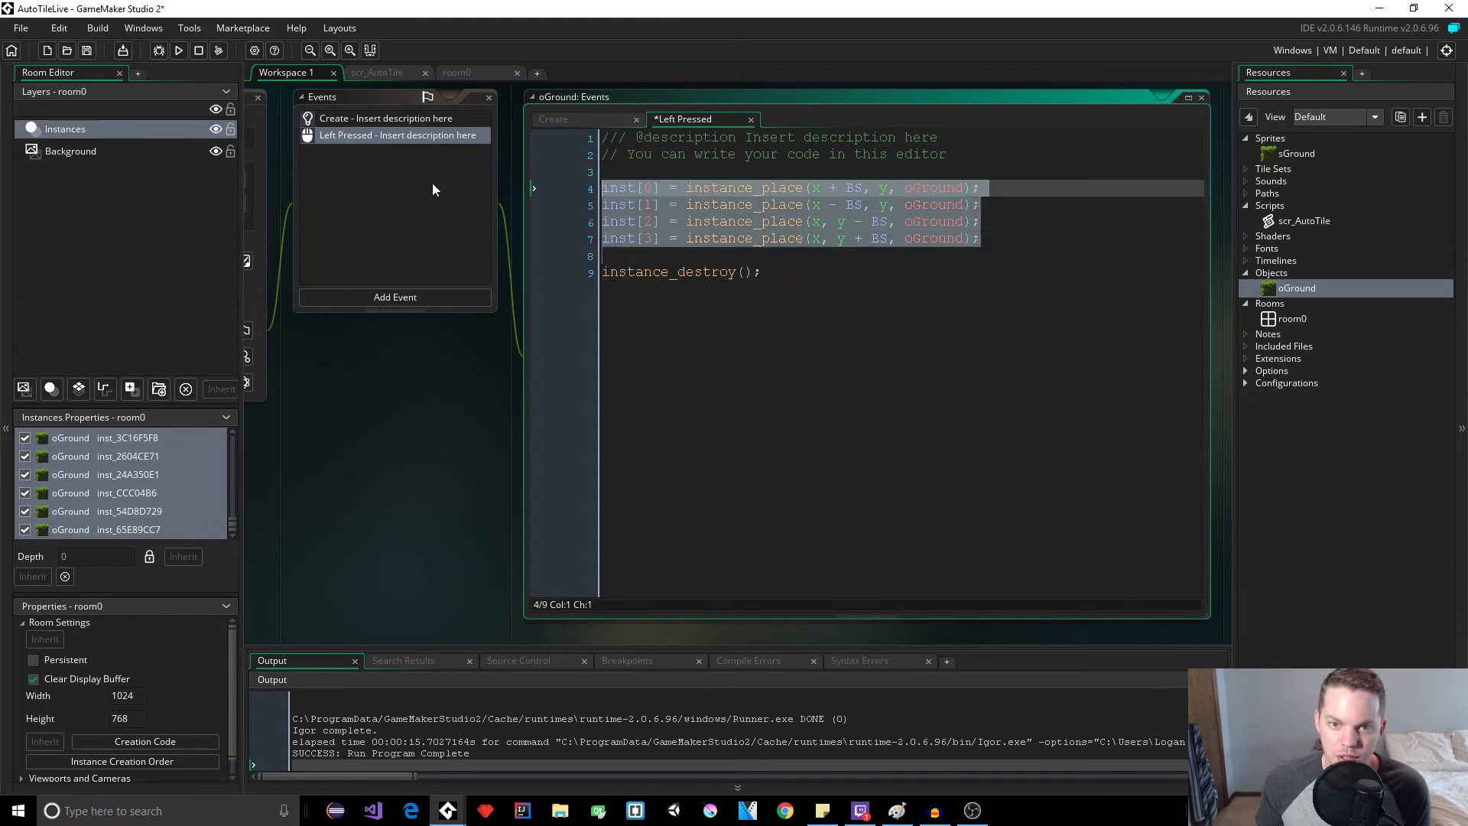
left_click(960, 223)
left_click_drag(1015, 239, 602, 188)
left_click(715, 230)
left_click(660, 273)
left_click(647, 272)
key("Home")
Write for (i = 0; i < 4; i++) { } with an empty indented body above instance_destroy
key("Return")
key("Return")
key("Up")
key("Up")
type("or (i = 0")
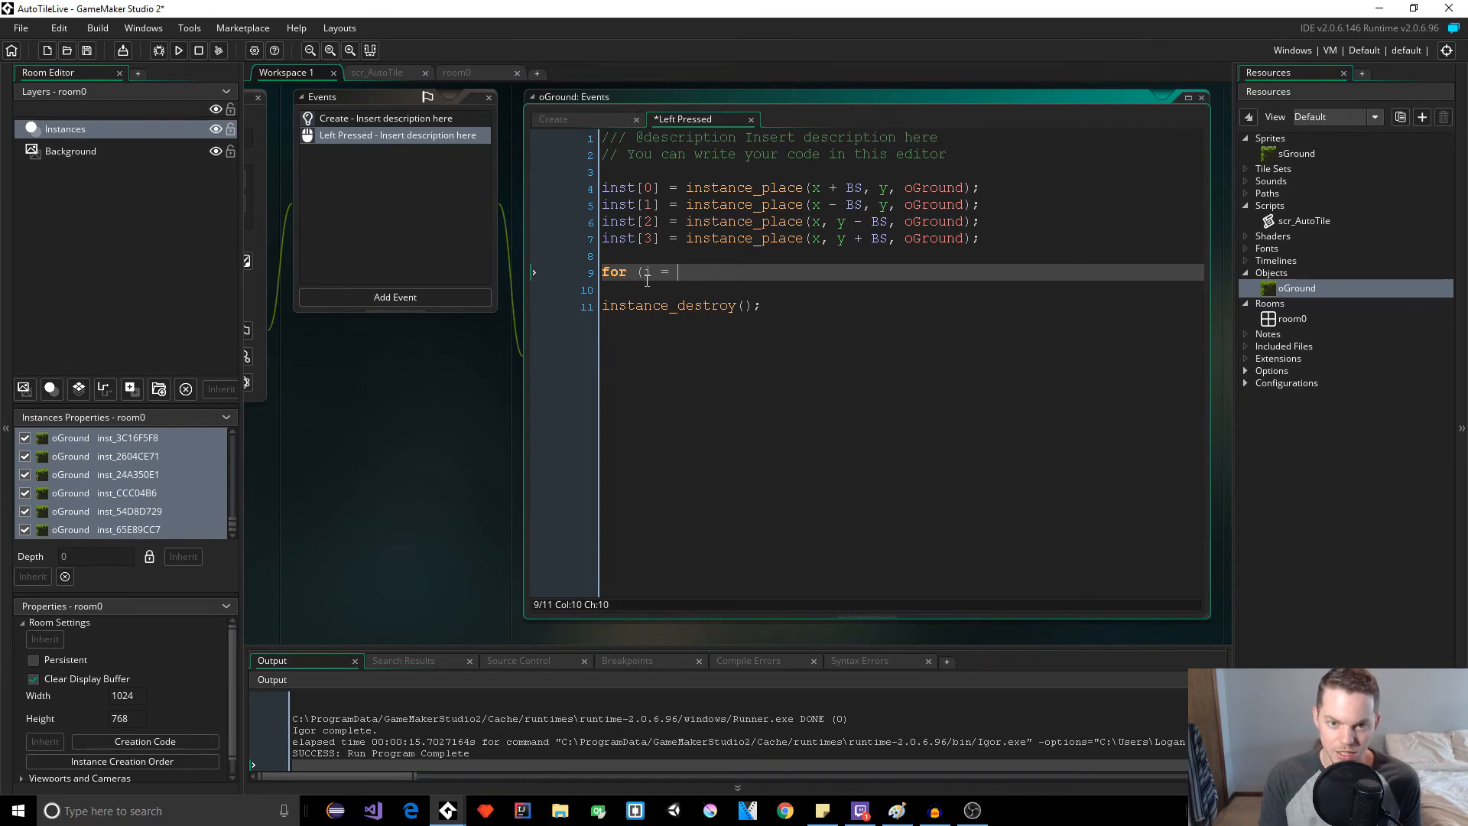
type("; i < 4; i++)")
key("Return")
type("{")
key("Return")
key("Return")
type("}")
key("Up")
key("Tab")
Review the loop's init, i < 4 condition and i++ increment, returning to the body
key("Down")
key("Up")
left_click_drag(703, 272, 753, 275)
left_click(732, 307)
left_click_drag(795, 272, 759, 276)
left_click(767, 308)
left_click_drag(673, 271, 749, 273)
left_click(769, 321)
left_click(708, 306)
left_click(628, 359)
left_click(788, 305)
type("if (inst[i] ==noo")
Write if (inst[i] != noone) { with (inst[i]) { } } inside the loop body
left_click_drag(980, 239, 694, 213)
left_click(880, 325)
left_click(884, 307)
key("Return")
type("{")
key("Return")
key("Return")
type("}")
key("Up")
key("Tab")
type("with (inst")
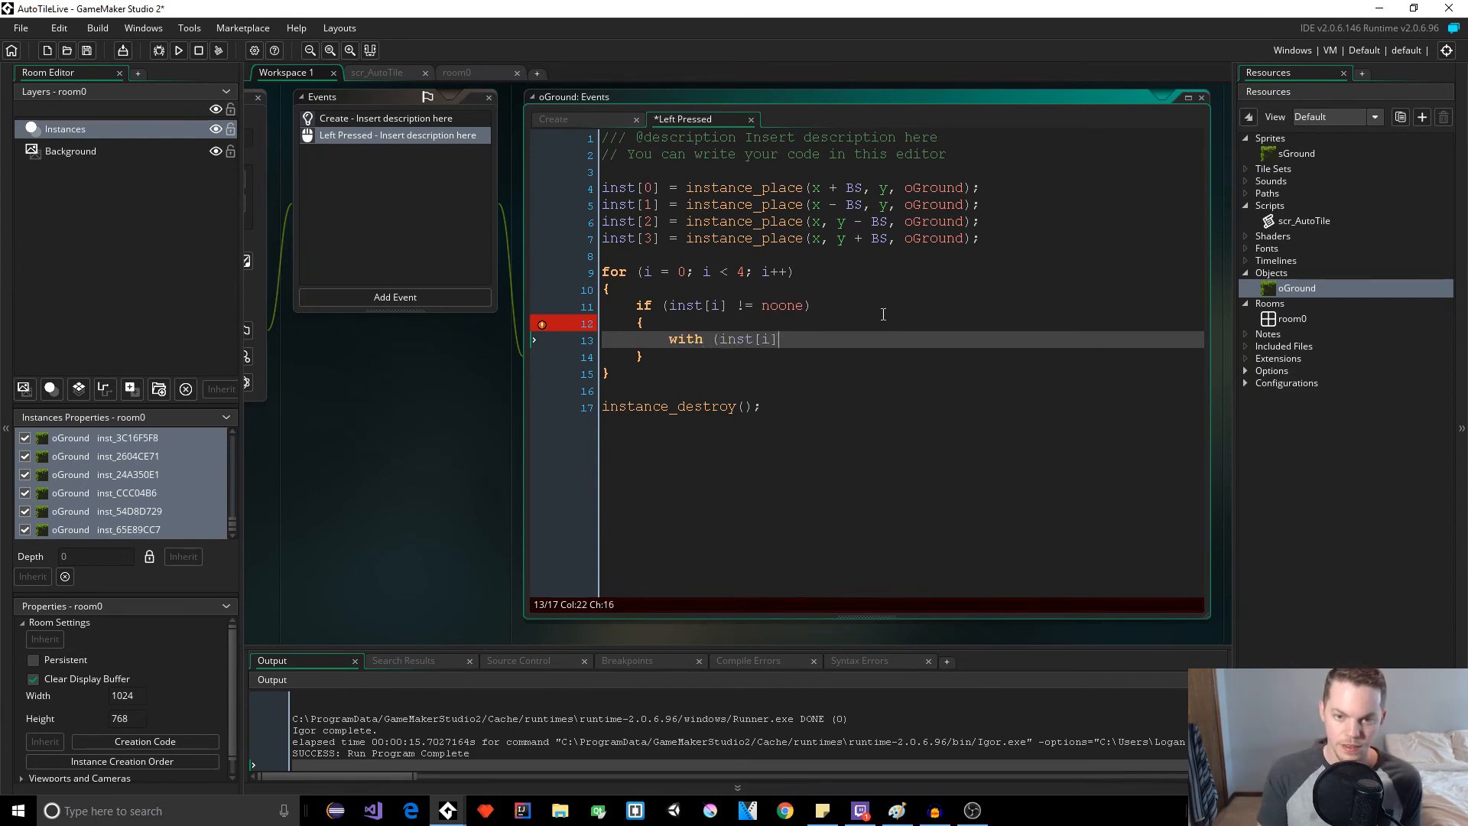
key("Return")
type("{")
key("Return")
key("Return")
type("}")
key("Up")
key("Tab")
type("alc")
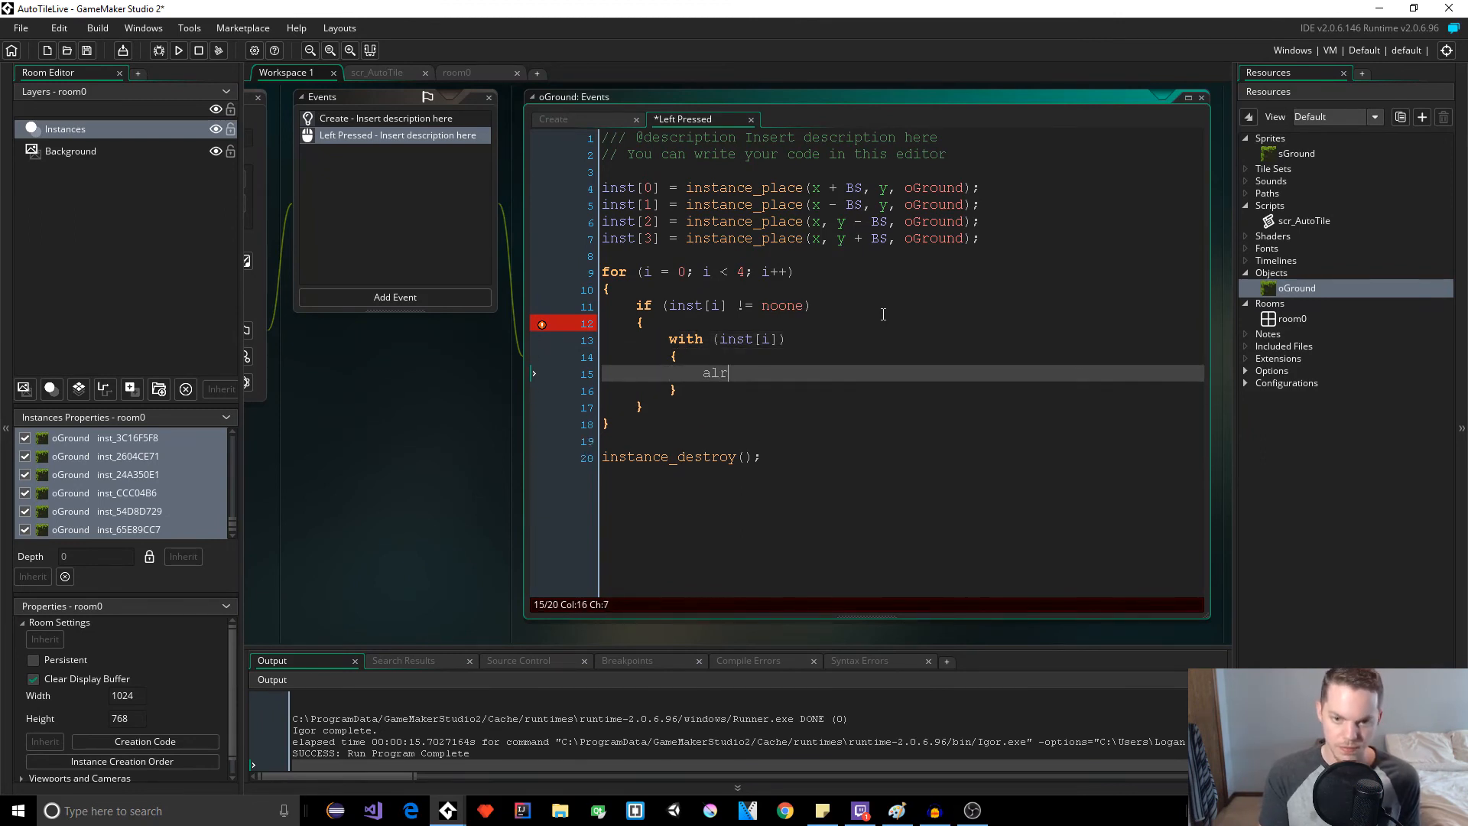
type("arm")
type(",")
type("[1")
type(" =")
Set alarm[0] = 2 inside the with block, correcting alarm[1] to alarm[0]
left_click_drag(789, 341, 715, 339)
left_click(746, 373)
triple_click(643, 457)
left_click(803, 373)
left_click(790, 390)
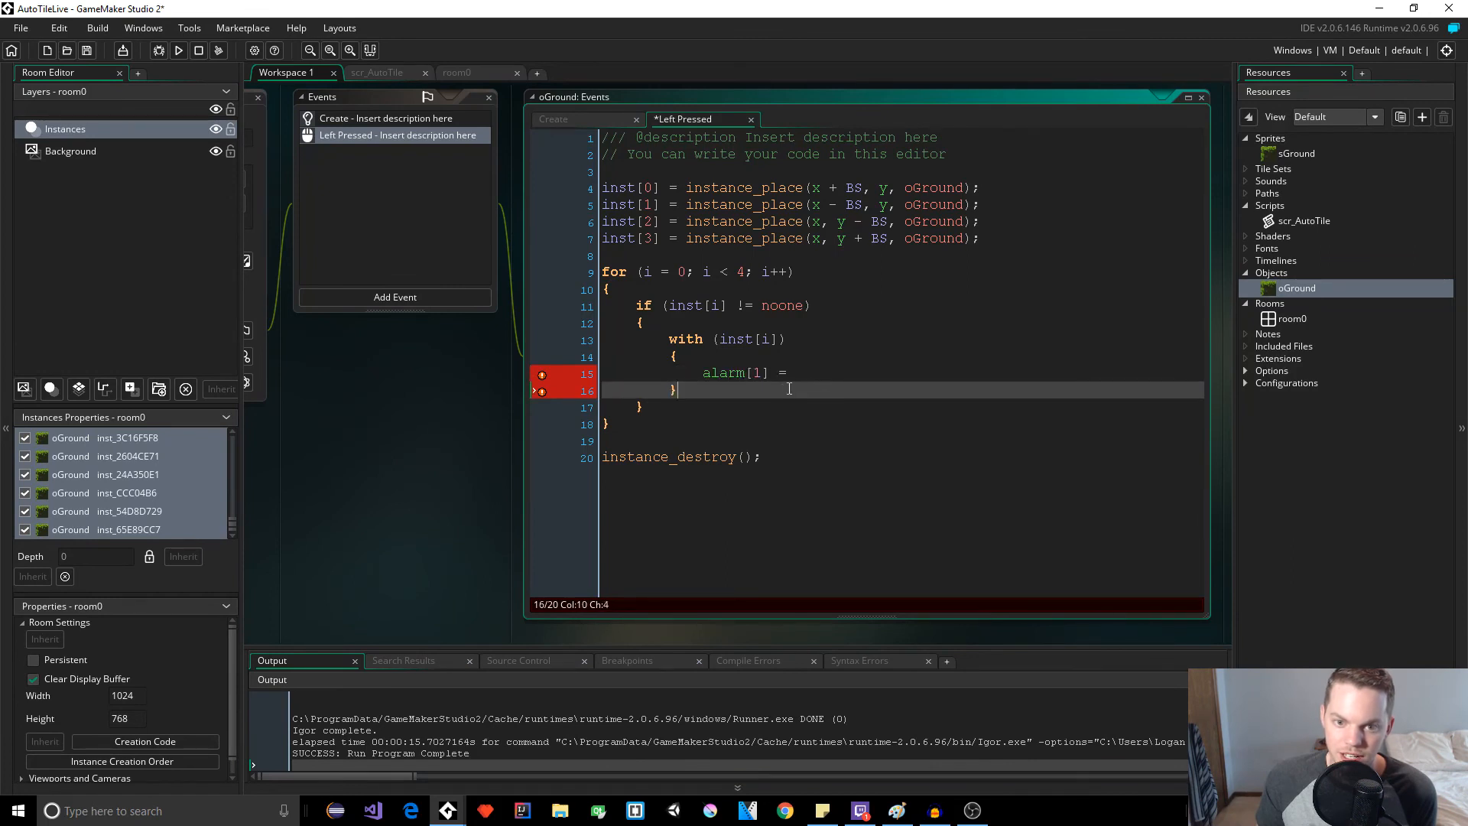
left_click(817, 374)
type("2;")
left_click_drag(767, 458, 469, 495)
left_click(849, 391)
left_click_drag(604, 373, 795, 374)
double_click(757, 372)
type("0")
left_click(888, 374)
left_click_drag(723, 428, 692, 185)
left_click(722, 429)
left_click(409, 298)
Add an Alarm 0 event calling scr_AutoTile and save the project
left_click(524, 382)
type("sc")
type("Auto")
key("Return")
key("ctrl+s")
Run the game and click-drag across the platforms' top rows and right edge to destroy tiles
left_click(180, 52)
left_click(607, 229)
left_click_drag(617, 218, 820, 197)
left_click_drag(917, 194, 962, 200)
left_click_drag(1023, 238, 1002, 338)
mouse_move(952, 241)
left_mouse_down()
mouse_move(766, 266)
mouse_move(614, 253)
left_mouse_up()
left_click_drag(410, 286, 654, 318)
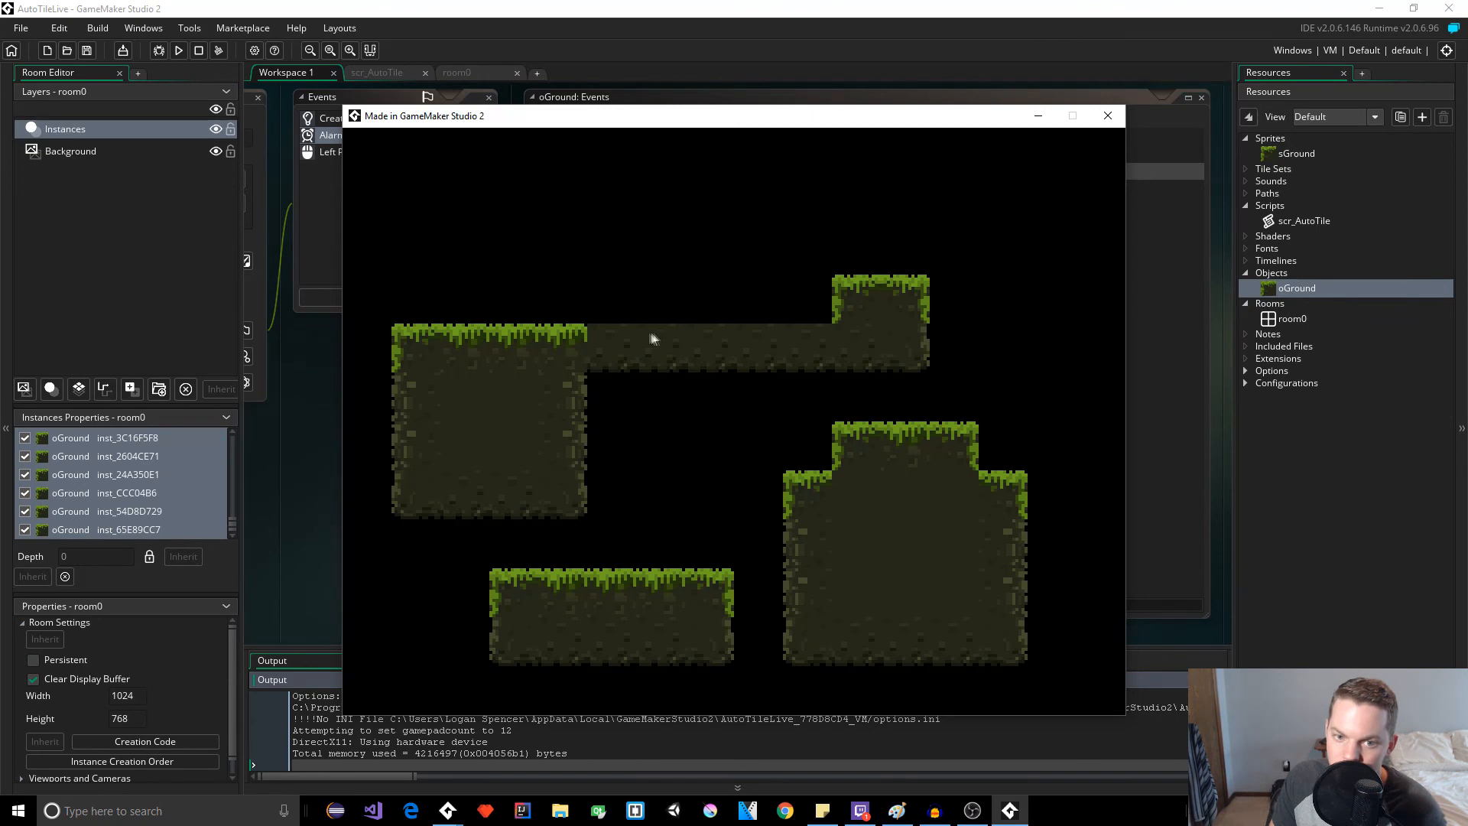